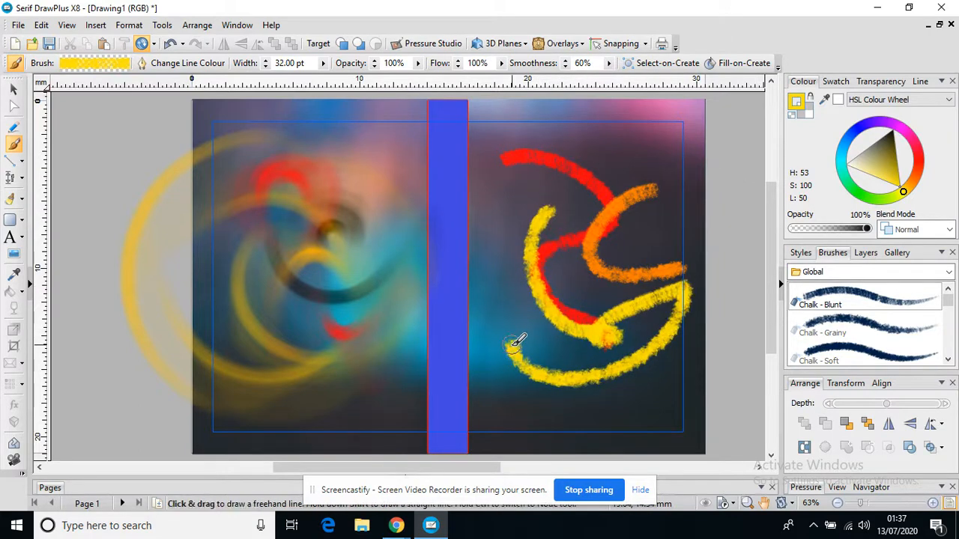
# - Select the three chalk strokes on the right cover and add a Blur filter effect with Radial as the blur type
pyautogui.click(14, 88)
pyautogui.moveTo(477, 117); pyautogui.dragTo(652, 341)
pyautogui.press('Escape')
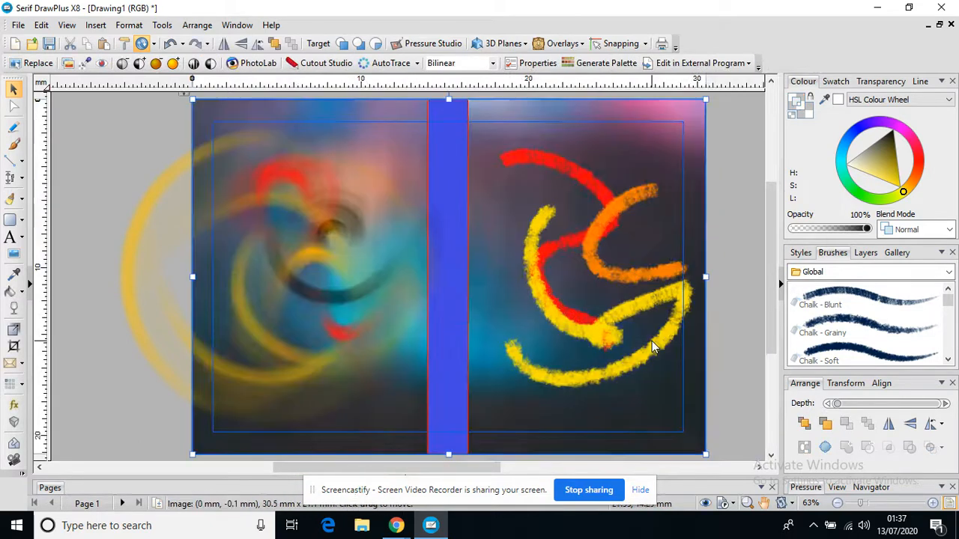
pyautogui.moveTo(733, 420)
pyautogui.mouseDown()
pyautogui.moveTo(521, 250)
pyautogui.moveTo(510, 184)
pyautogui.moveTo(487, 137)
pyautogui.mouseUp()
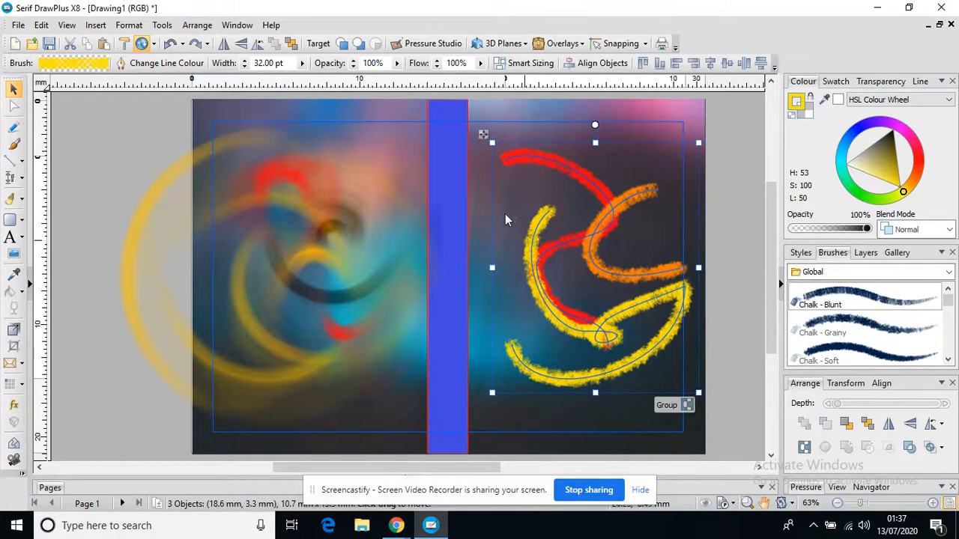
pyautogui.click(14, 407)
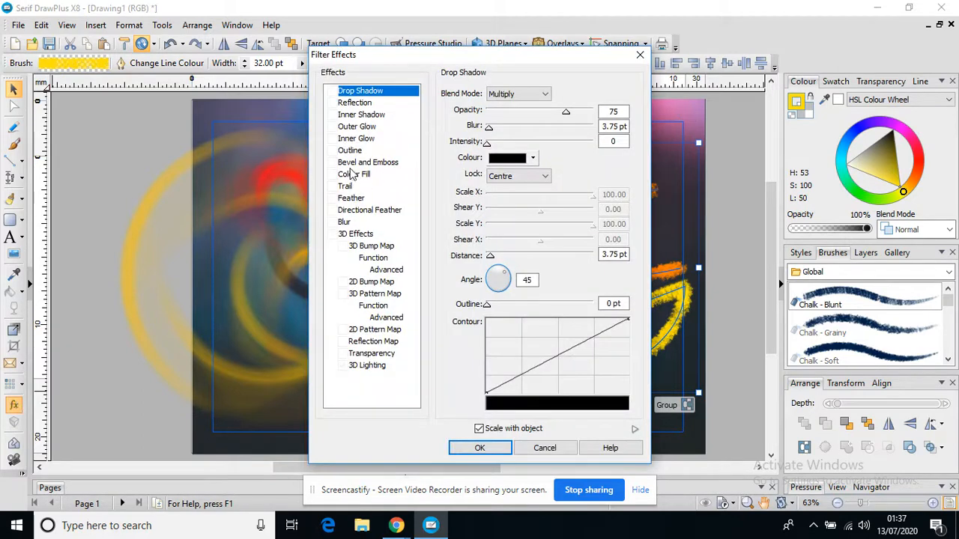
pyautogui.click(345, 224)
pyautogui.click(333, 223)
pyautogui.click(527, 123)
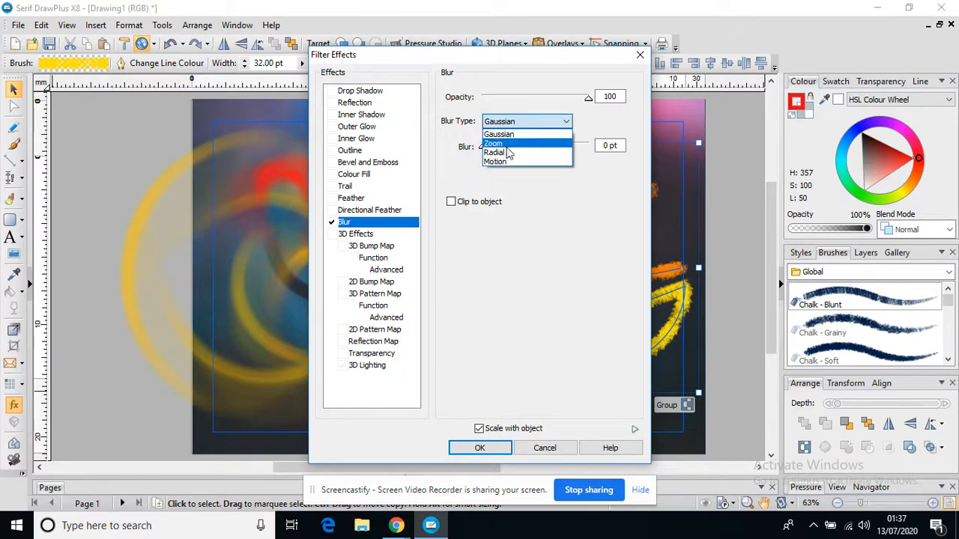
pyautogui.click(508, 153)
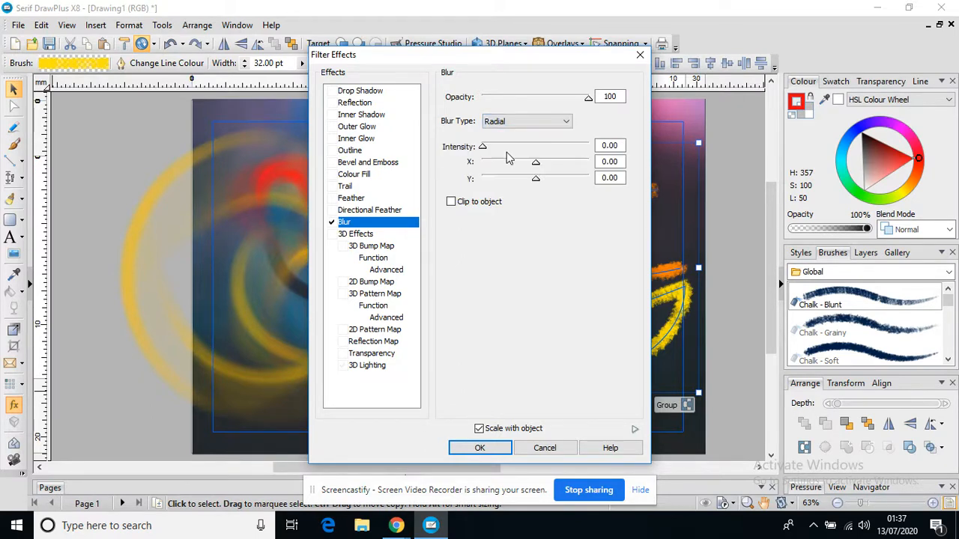
# - Raise the radial blur intensity on the three strokes to 67, apply the effect and deselect the strokes
pyautogui.moveTo(516, 148); pyautogui.dragTo(522, 152)
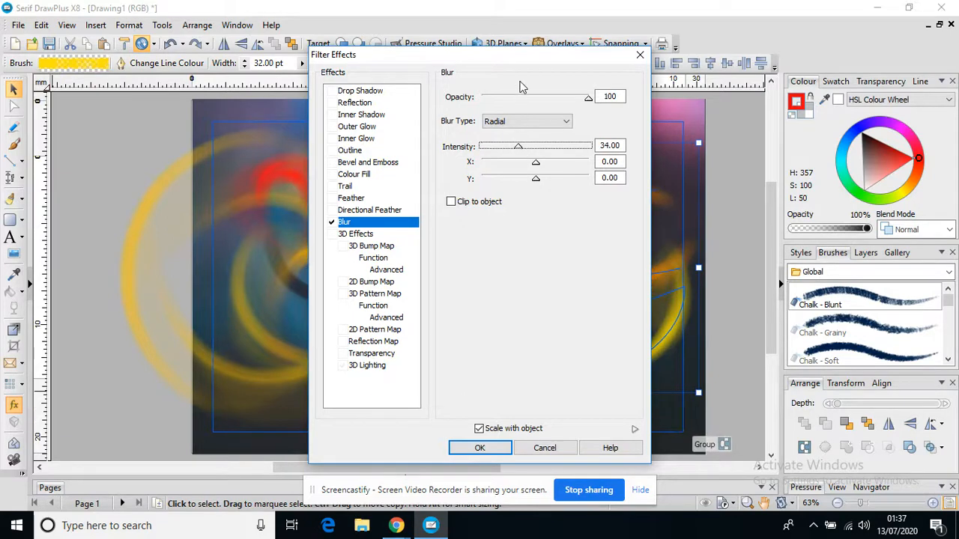
pyautogui.moveTo(537, 59); pyautogui.dragTo(244, 8)
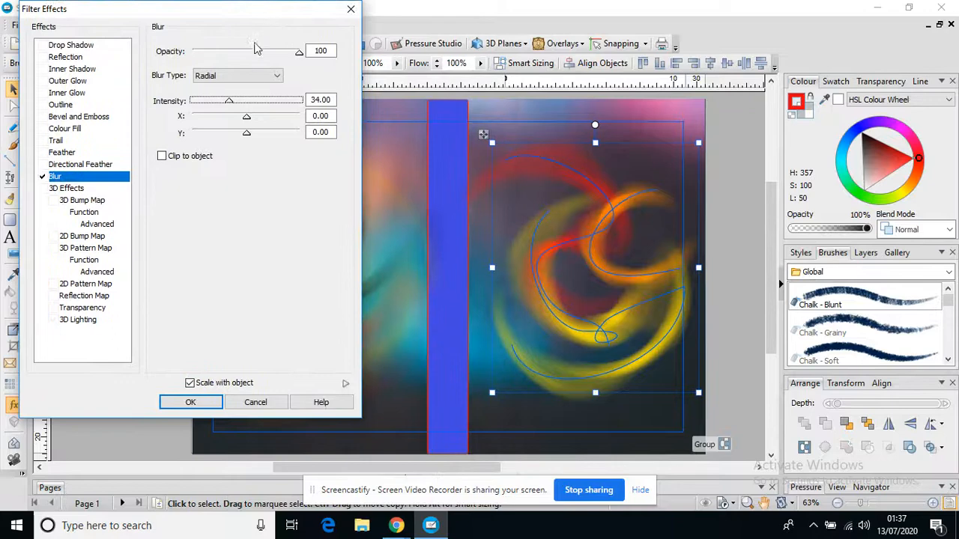
pyautogui.moveTo(247, 105); pyautogui.dragTo(266, 105)
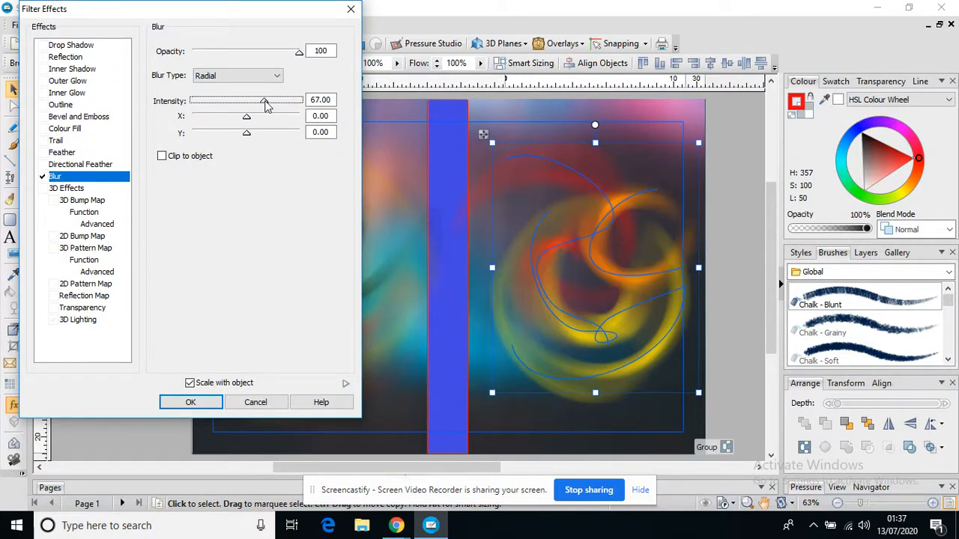
pyautogui.click(206, 402)
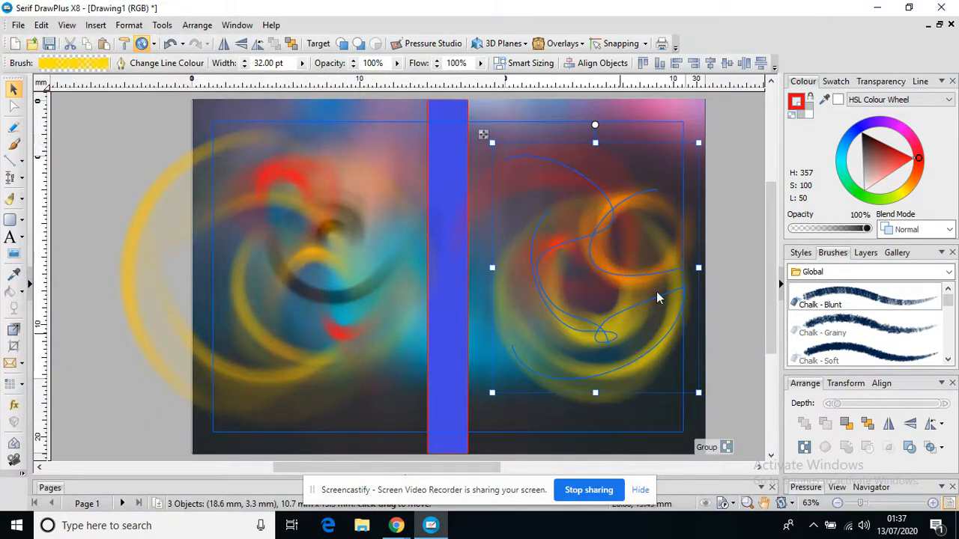
pyautogui.click(736, 154)
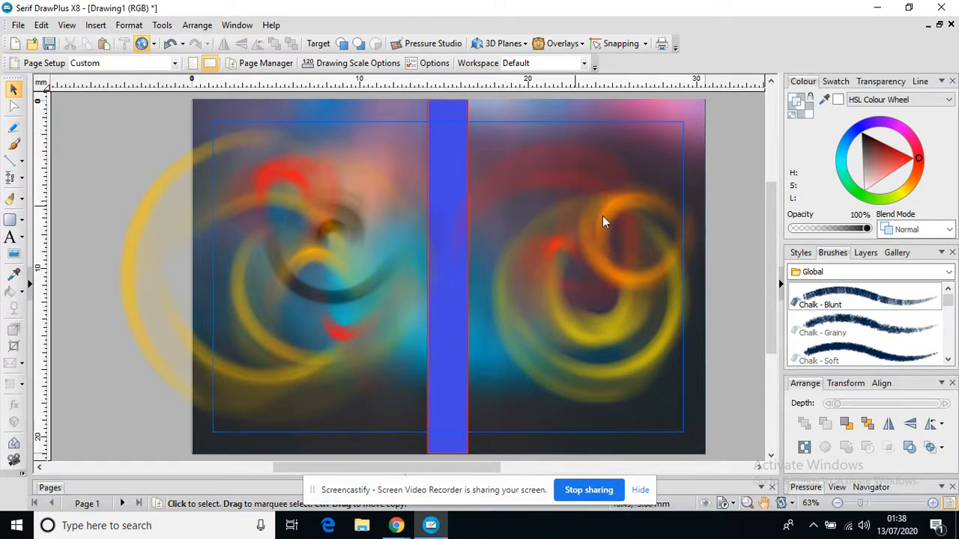
# - Select the blurred yellow stroke on the right cover
pyautogui.click(602, 299)
pyautogui.click(620, 265)
pyautogui.click(610, 299)
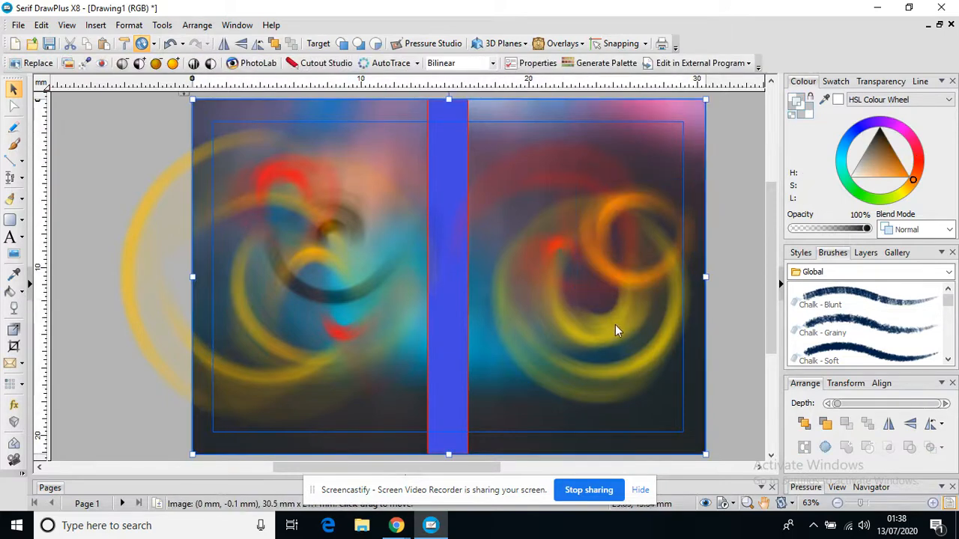
pyautogui.click(616, 328)
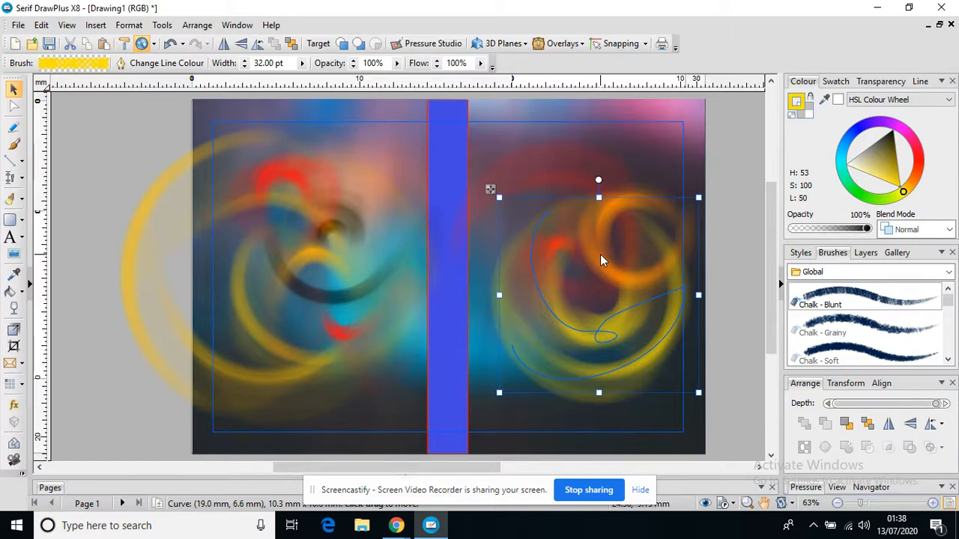
# - Save a separate copy of the drawing in Documents as "Drawing1 v2" in DrawPlus Drawing format
pyautogui.click(17, 25)
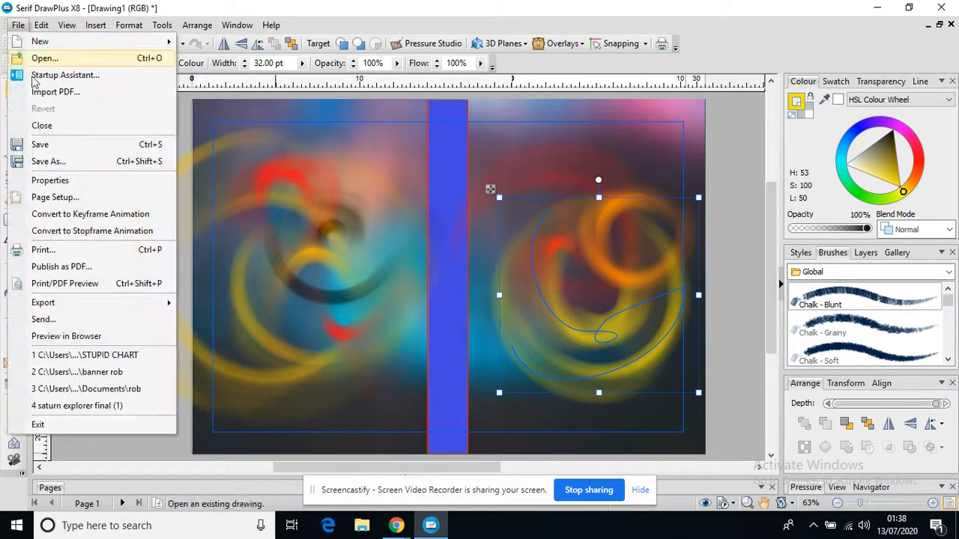
pyautogui.click(72, 169)
pyautogui.click(411, 341)
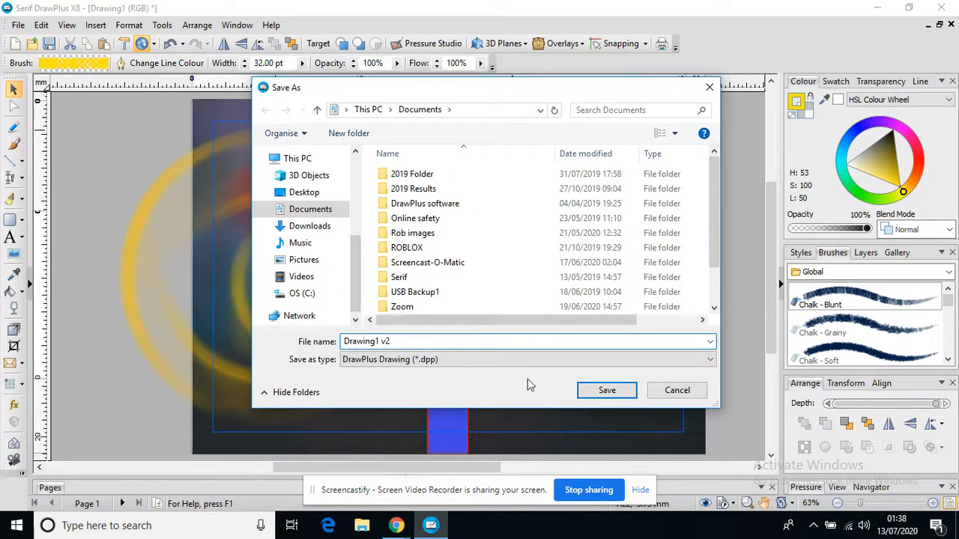
pyautogui.click(608, 391)
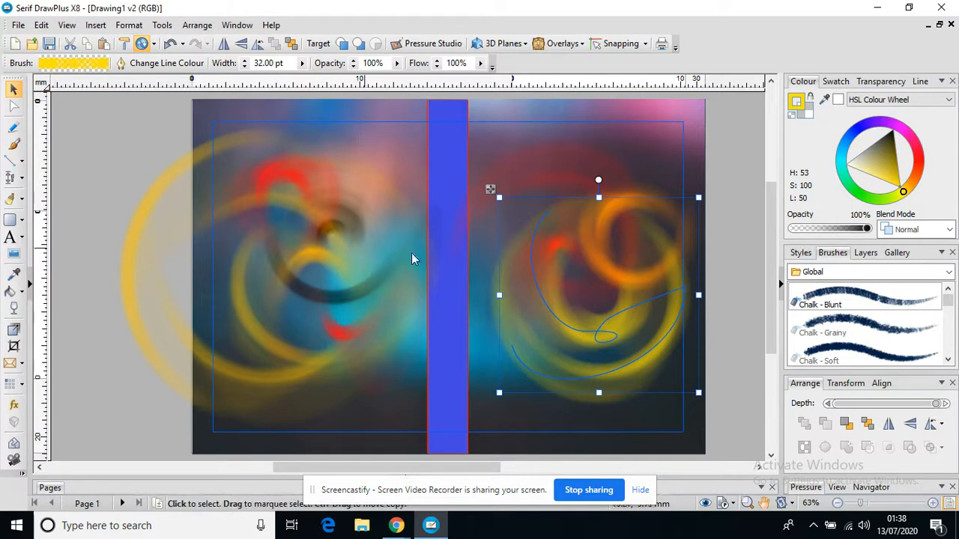
# - Delete the selected yellow swirl from the right cover
pyautogui.press('Delete')
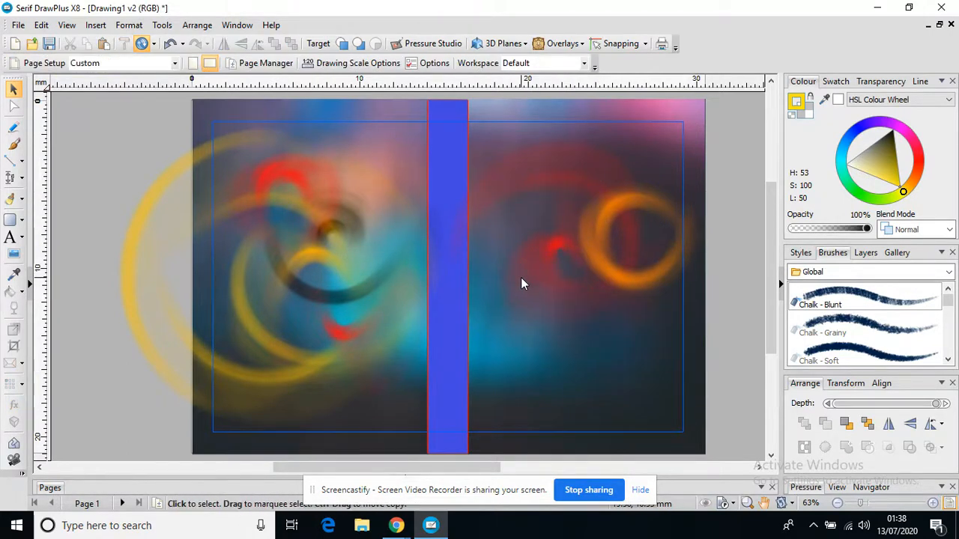
pyautogui.click(217, 314)
pyautogui.moveTo(216, 312); pyautogui.dragTo(186, 307)
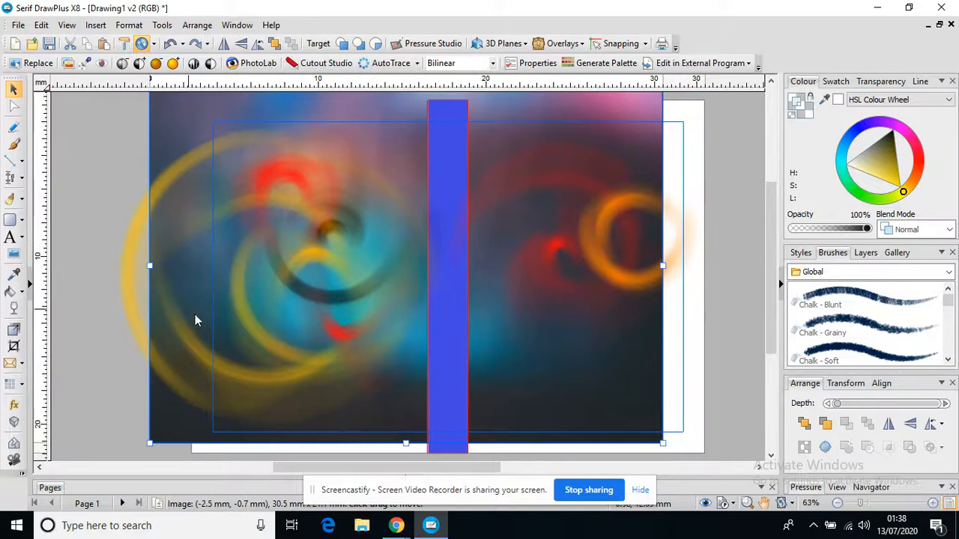
pyautogui.hotkey('ctrl', 'z')
# - Delete the large yellow ring, black swirl and smaller yellow swirl on the left cover and the orange ring on the right
pyautogui.click(131, 293)
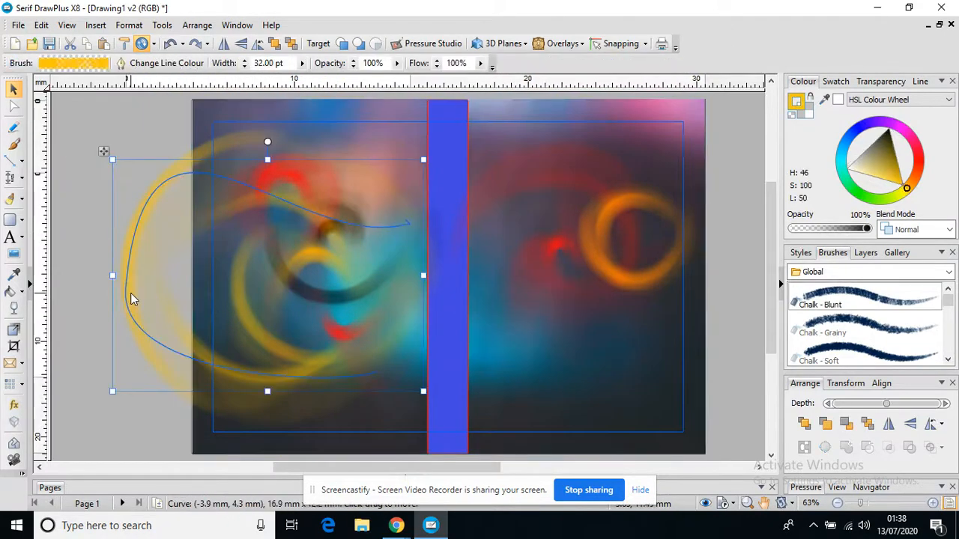
pyautogui.press('Delete')
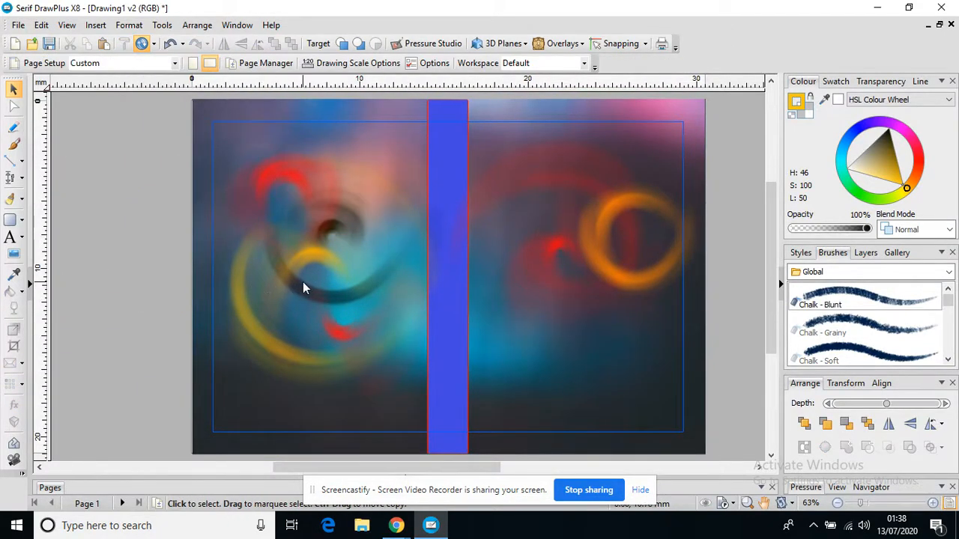
pyautogui.click(304, 285)
pyautogui.press('Delete')
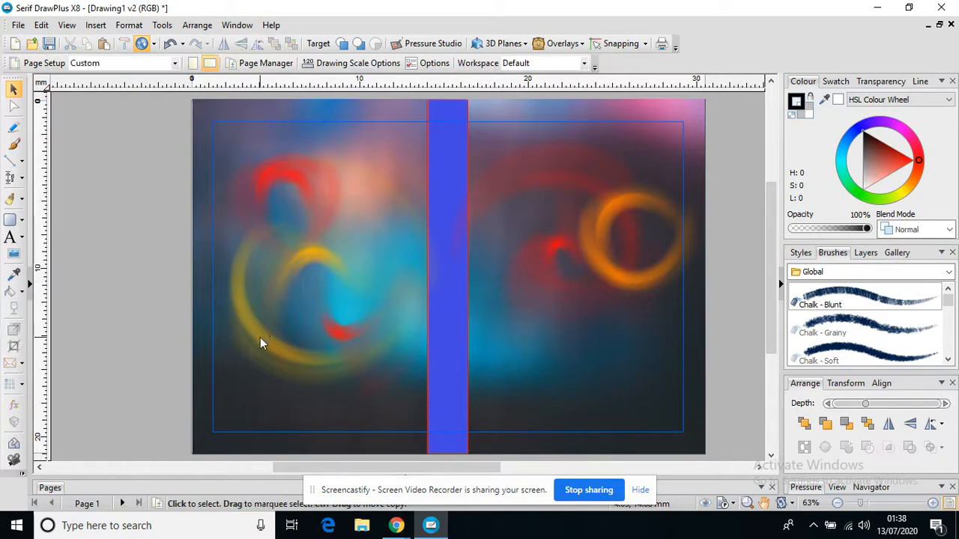
pyautogui.click(260, 337)
pyautogui.press('Delete')
pyautogui.click(646, 279)
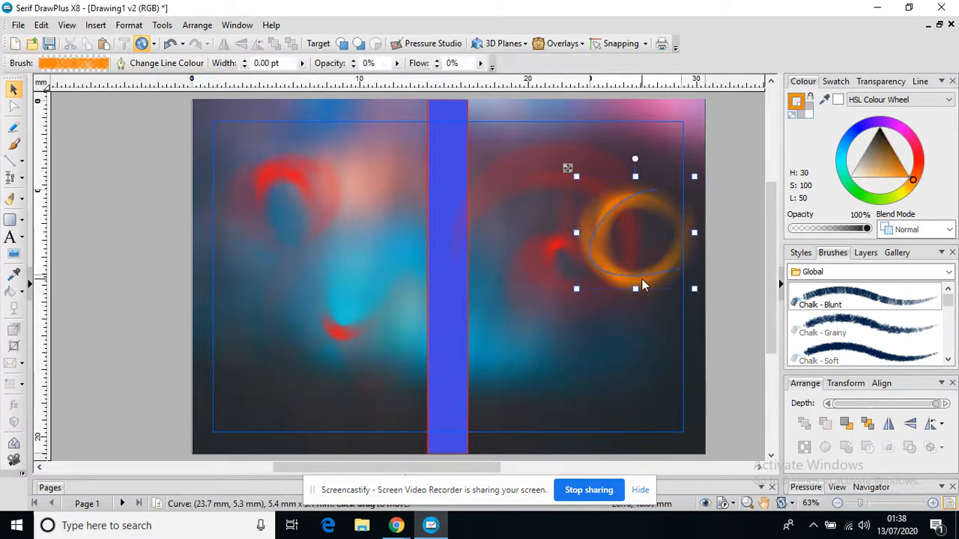
pyautogui.press('Delete')
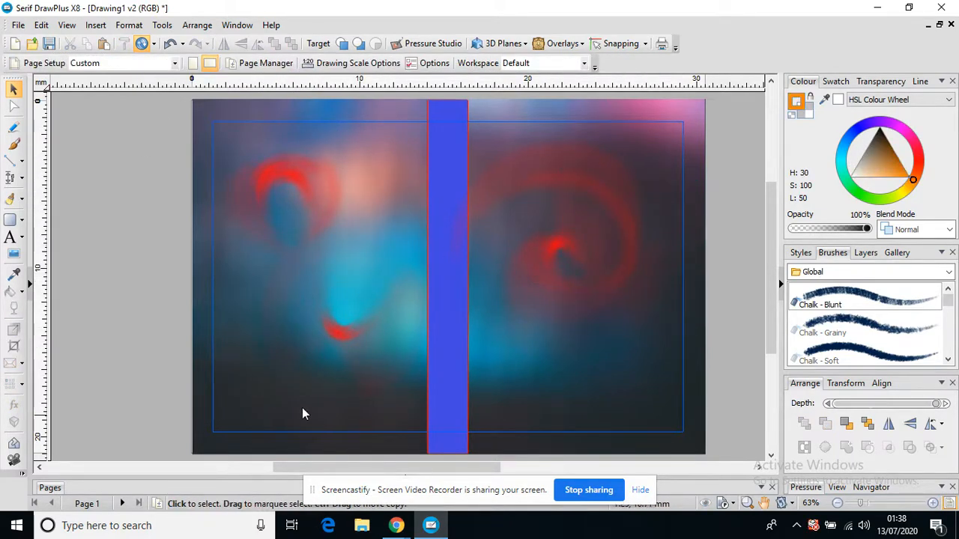
# - Switch to Unsplash in Chrome, browse the gradient backgrounds and copy the green, yellow and red gradient image by Gradienta
pyautogui.moveTo(403, 529)
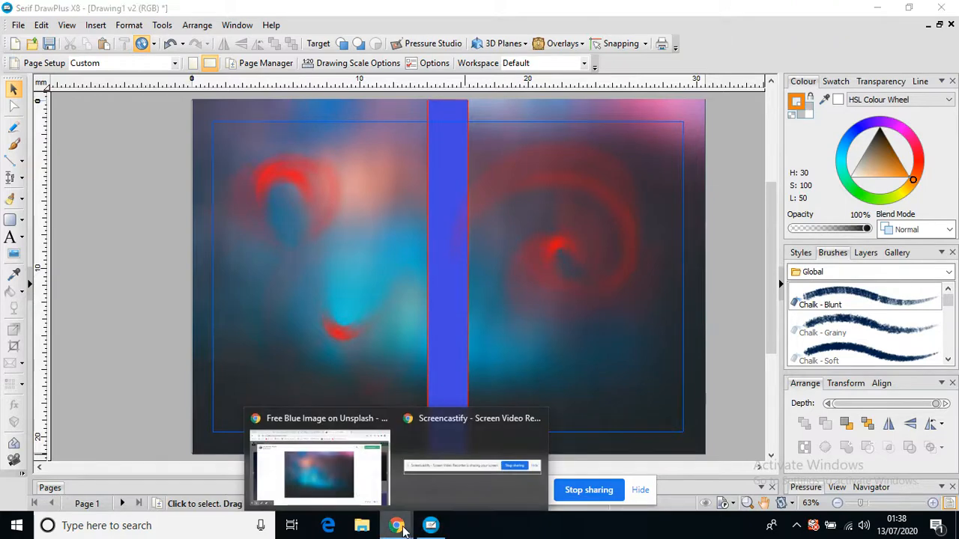
pyautogui.click(327, 466)
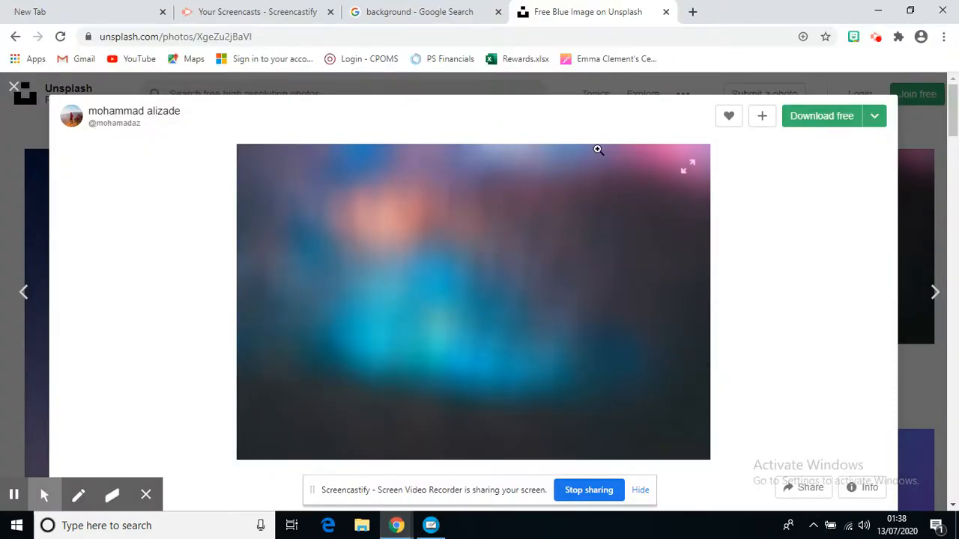
pyautogui.click(13, 86)
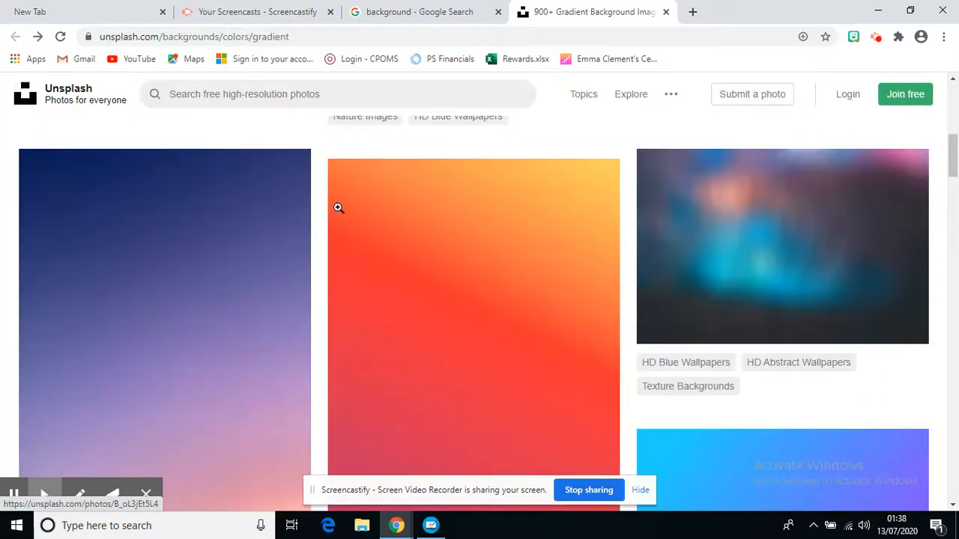
pyautogui.moveTo(952, 162); pyautogui.dragTo(956, 228)
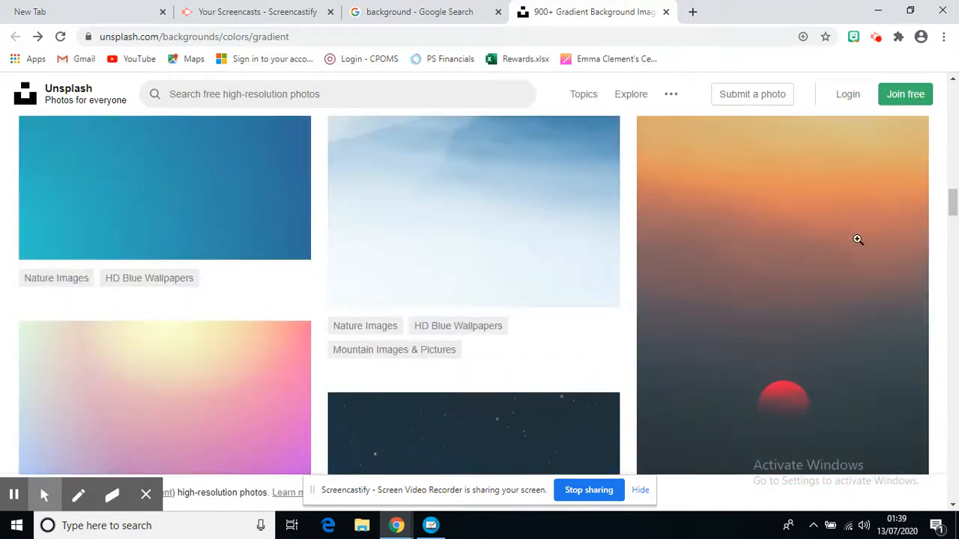
pyautogui.moveTo(953, 202); pyautogui.dragTo(950, 257)
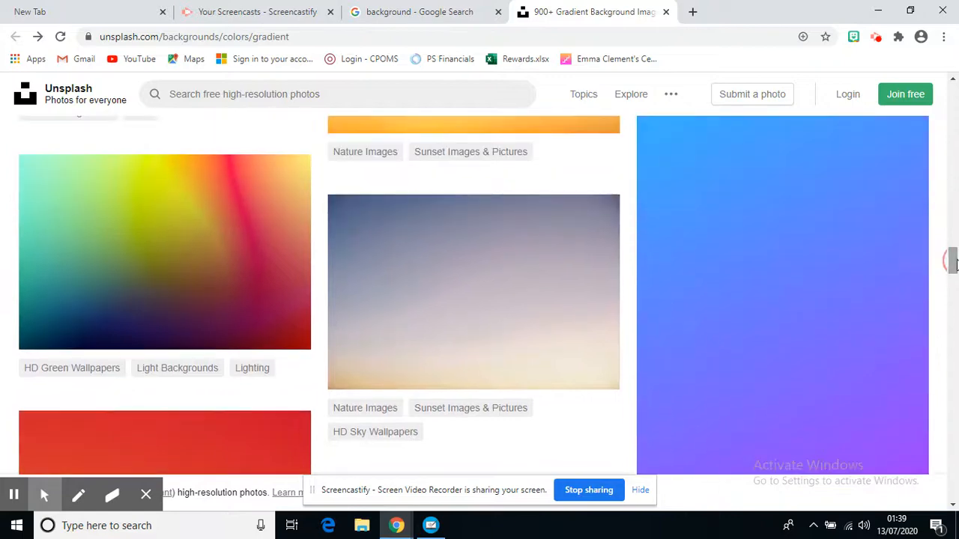
pyautogui.click(145, 266)
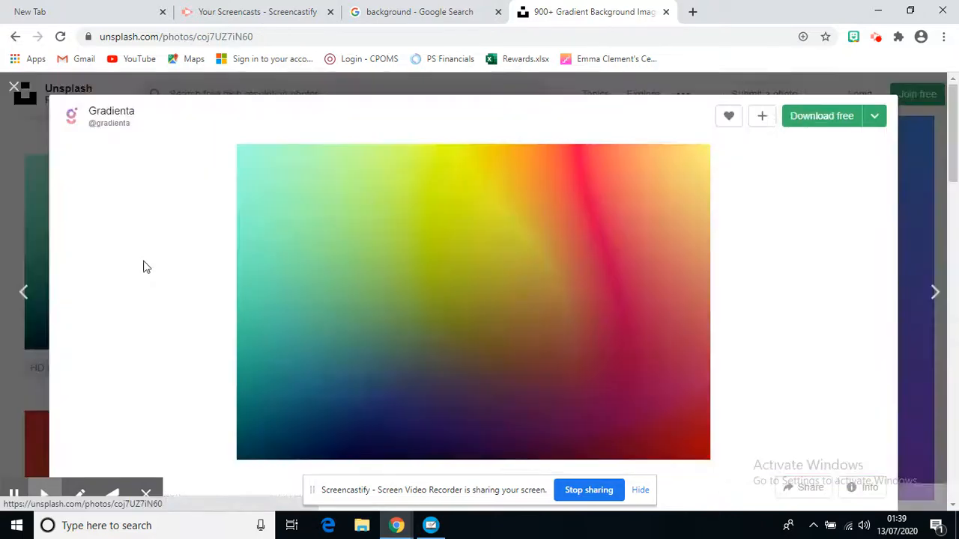
pyautogui.rightClick(497, 292)
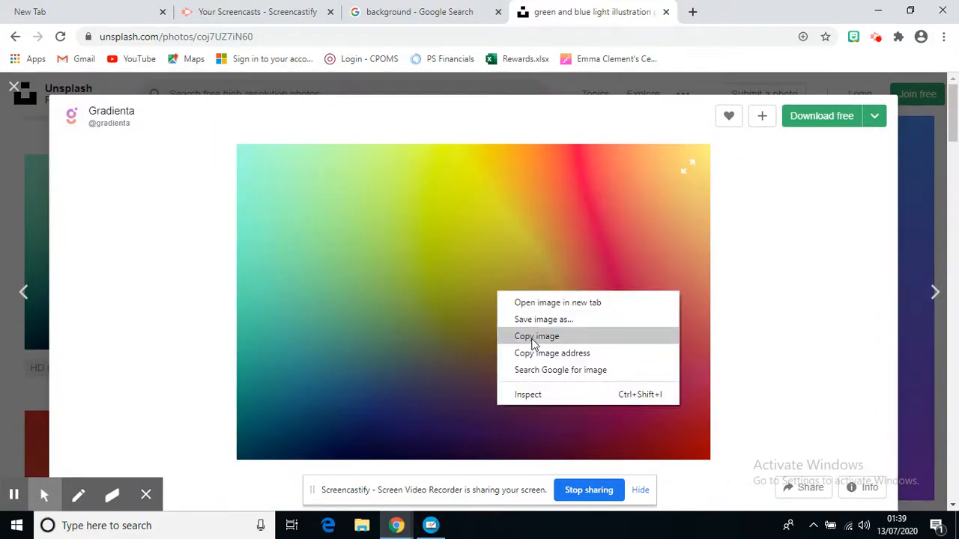
pyautogui.click(534, 341)
# - Return to DrawPlus, paste the gradient image about 16.9 mm wide and align it with the page's top-right corner
pyautogui.click(430, 525)
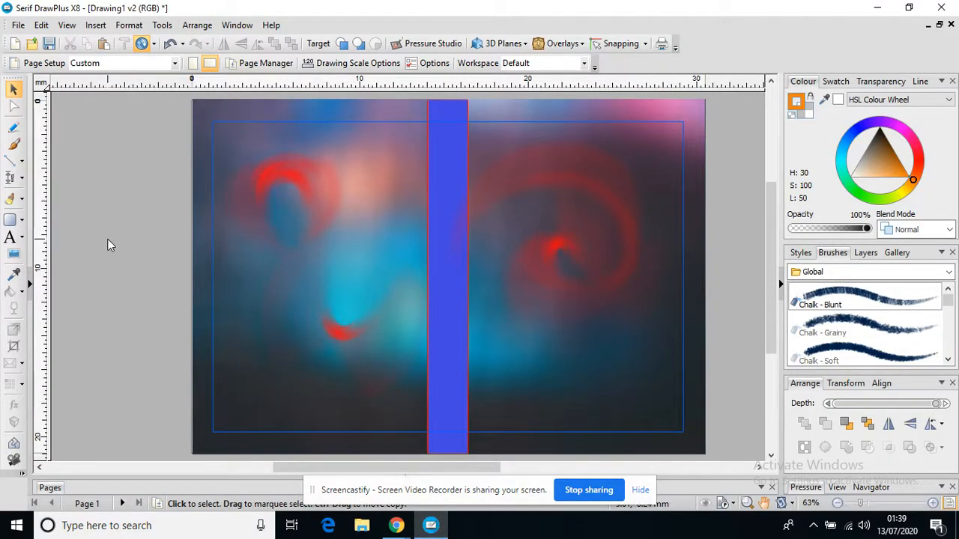
pyautogui.hotkey('ctrl', 'v')
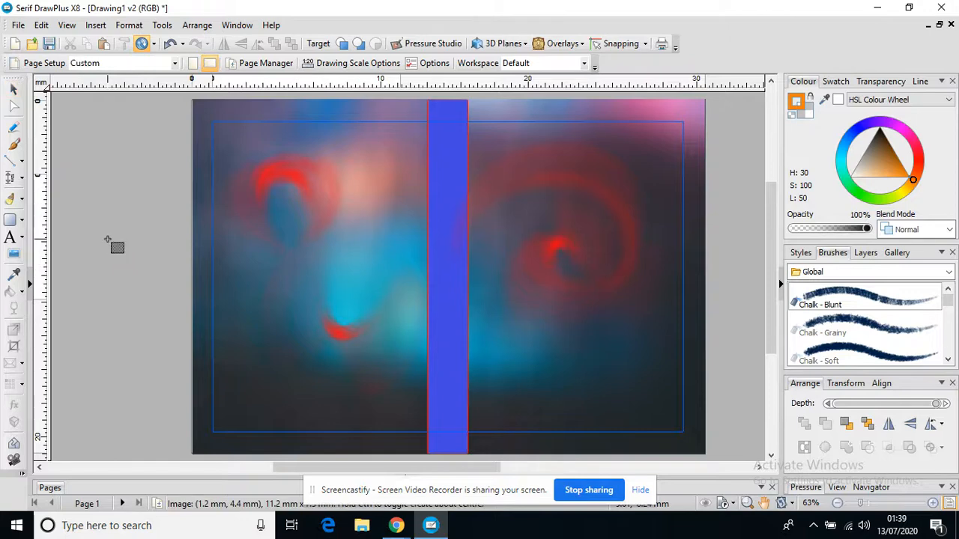
pyautogui.moveTo(435, 117); pyautogui.dragTo(719, 307)
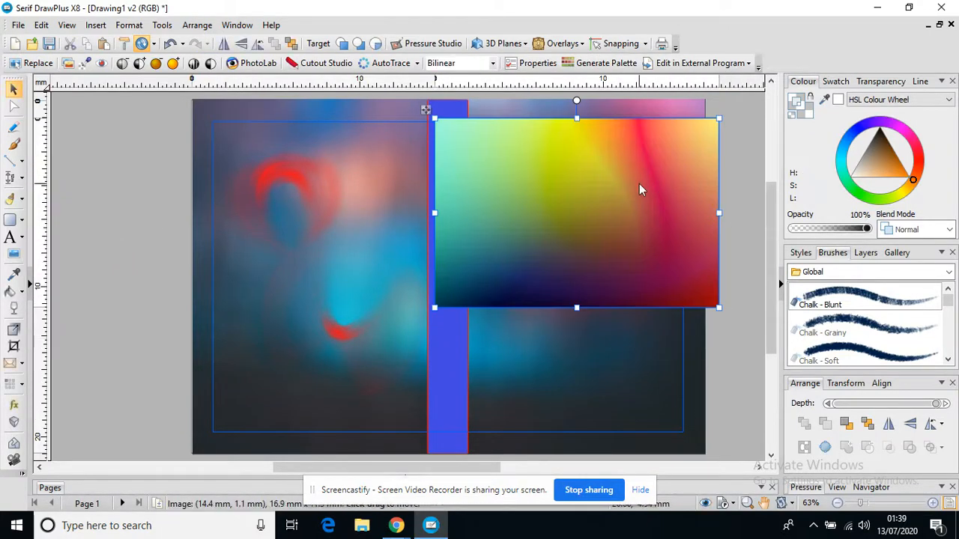
pyautogui.moveTo(493, 186)
pyautogui.mouseDown()
pyautogui.moveTo(467, 162)
pyautogui.moveTo(479, 174)
pyautogui.mouseUp()
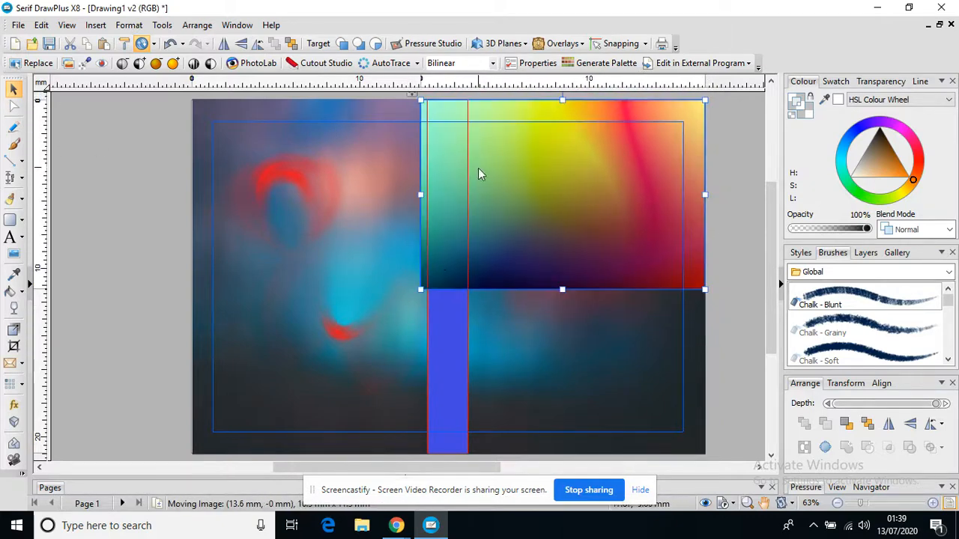
# - Stretch the gradient image to the full page height and extend its left edge past the spine onto the left cover
pyautogui.moveTo(420, 290); pyautogui.dragTo(466, 381)
pyautogui.moveTo(586, 258); pyautogui.dragTo(572, 454)
pyautogui.moveTo(466, 281); pyautogui.dragTo(387, 277)
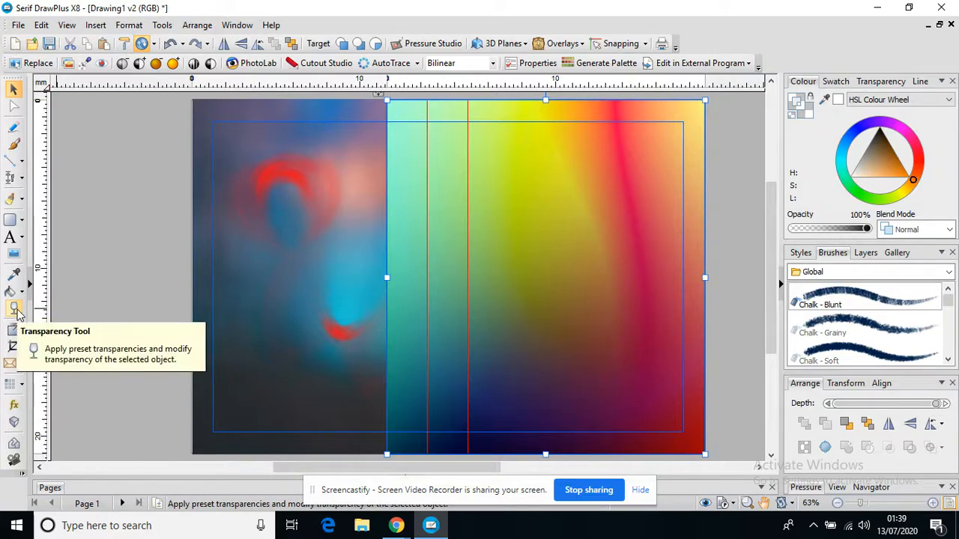
# - Apply a linear transparency to the gradient image, keeping it opaque near the red band and fading it out toward the spine
pyautogui.click(14, 312)
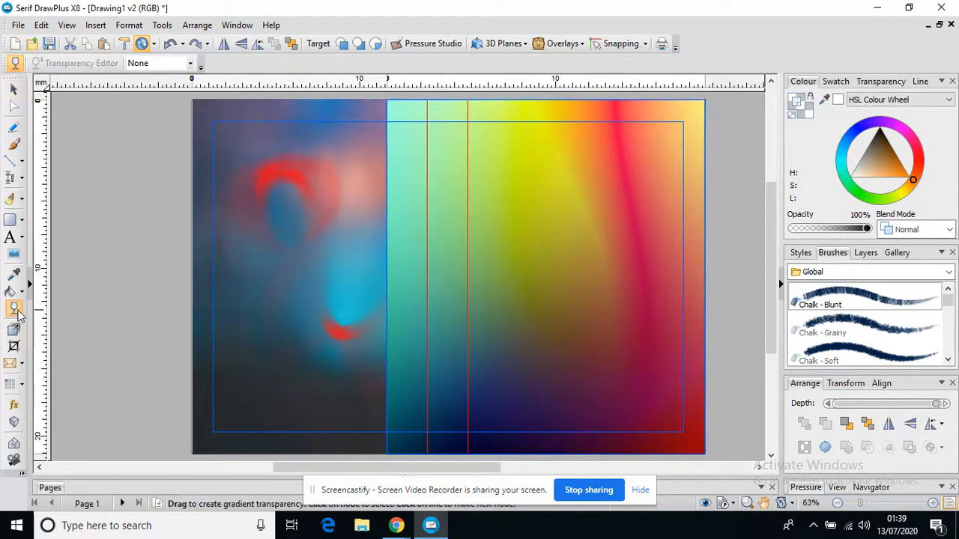
pyautogui.moveTo(391, 262); pyautogui.dragTo(505, 270)
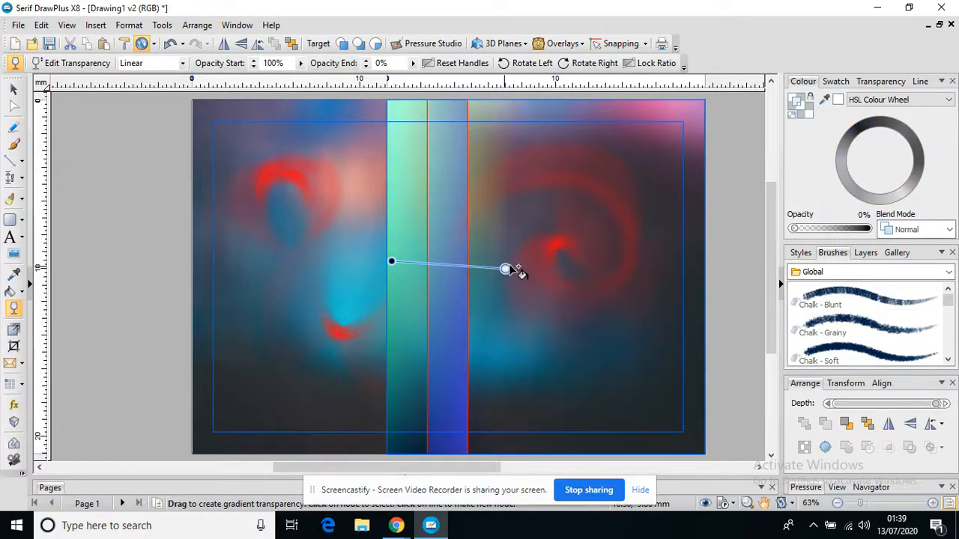
pyautogui.moveTo(508, 266); pyautogui.dragTo(308, 288)
pyautogui.click(391, 261)
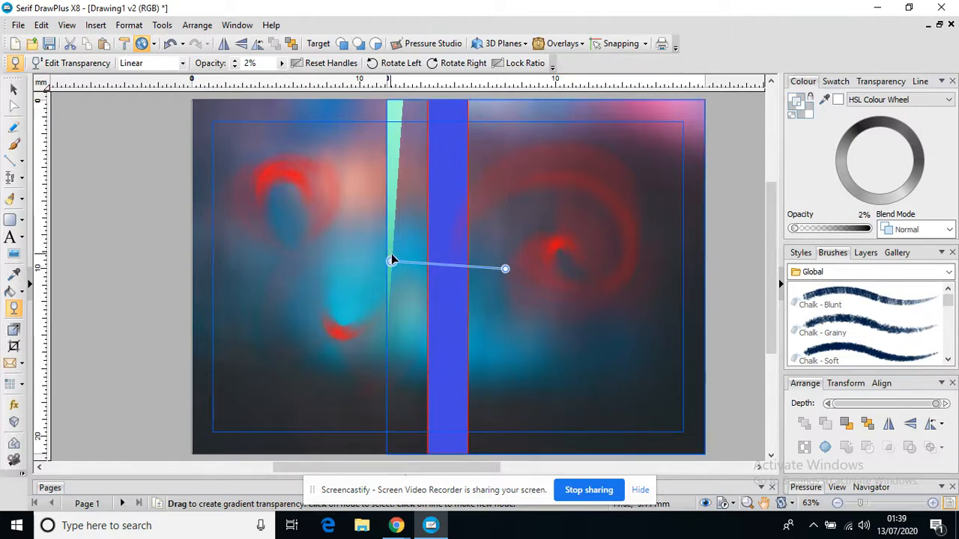
pyautogui.moveTo(393, 264); pyautogui.dragTo(552, 252)
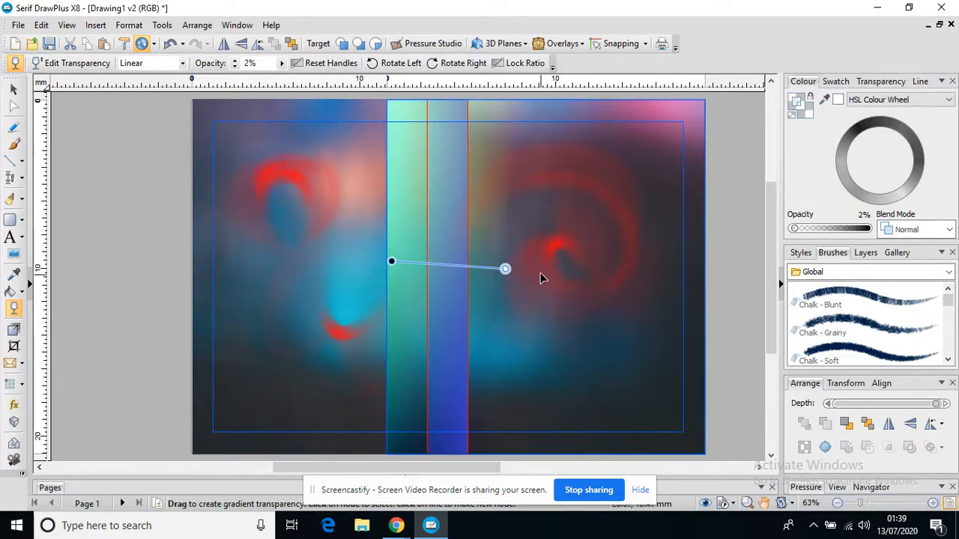
pyautogui.moveTo(410, 215); pyautogui.dragTo(328, 230)
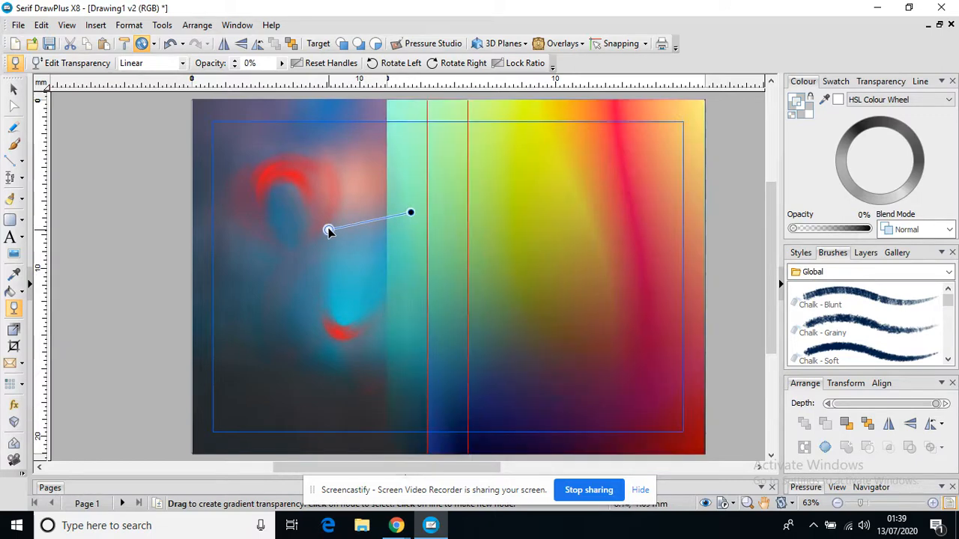
pyautogui.moveTo(411, 215); pyautogui.dragTo(605, 199)
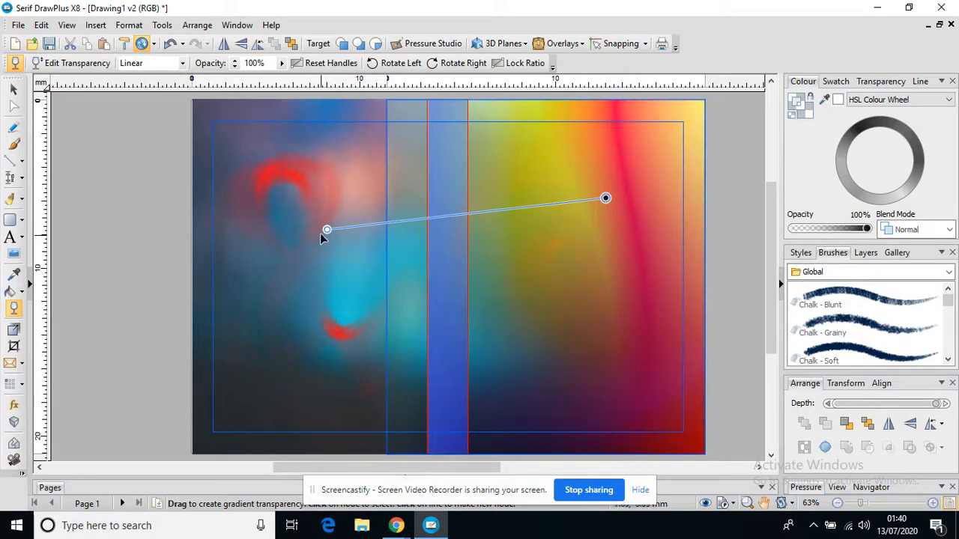
pyautogui.moveTo(324, 231); pyautogui.dragTo(517, 214)
pyautogui.moveTo(325, 233); pyautogui.dragTo(614, 186)
pyautogui.moveTo(516, 214); pyautogui.dragTo(512, 218)
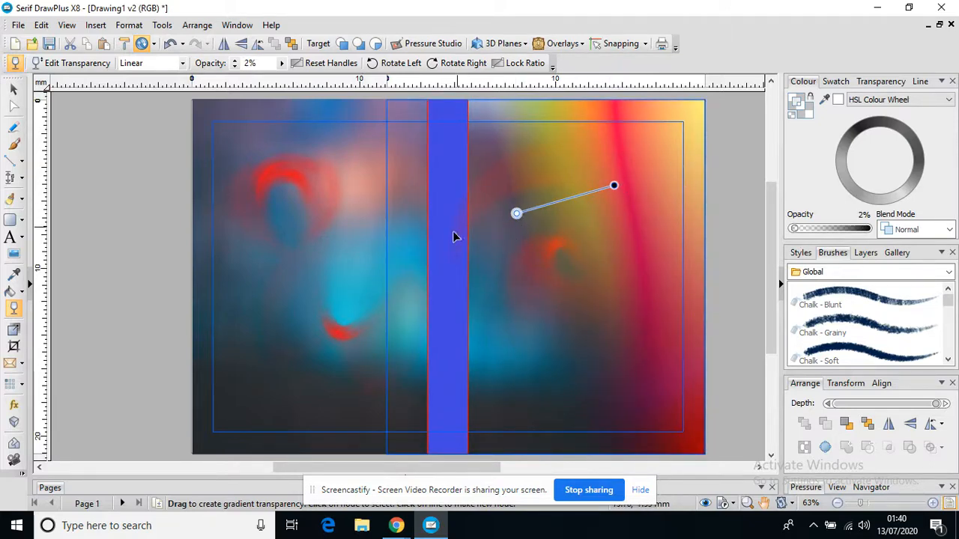
pyautogui.click(734, 195)
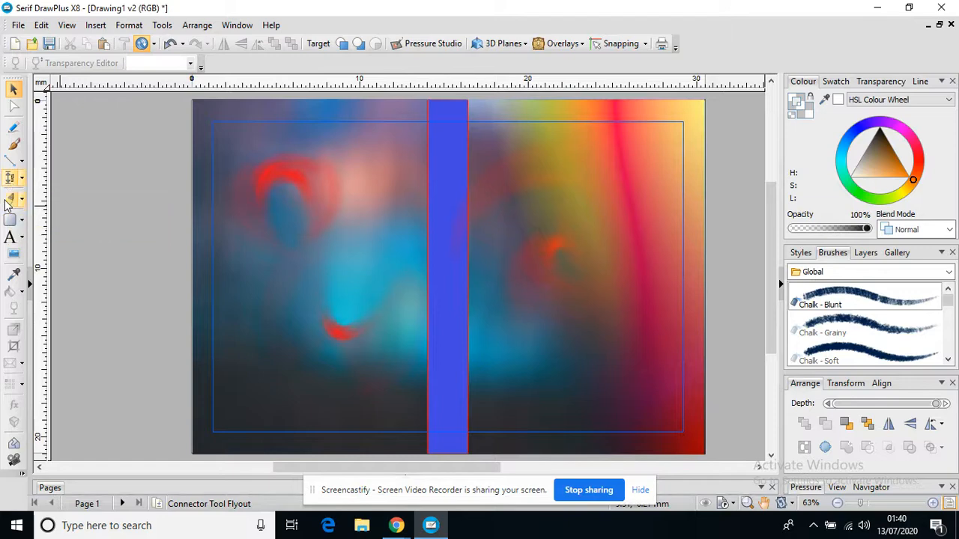
# - Add a two-line artistic text title about 69 pt high on the front cover, with the owner's possessive first name above "Magazine"
pyautogui.click(10, 238)
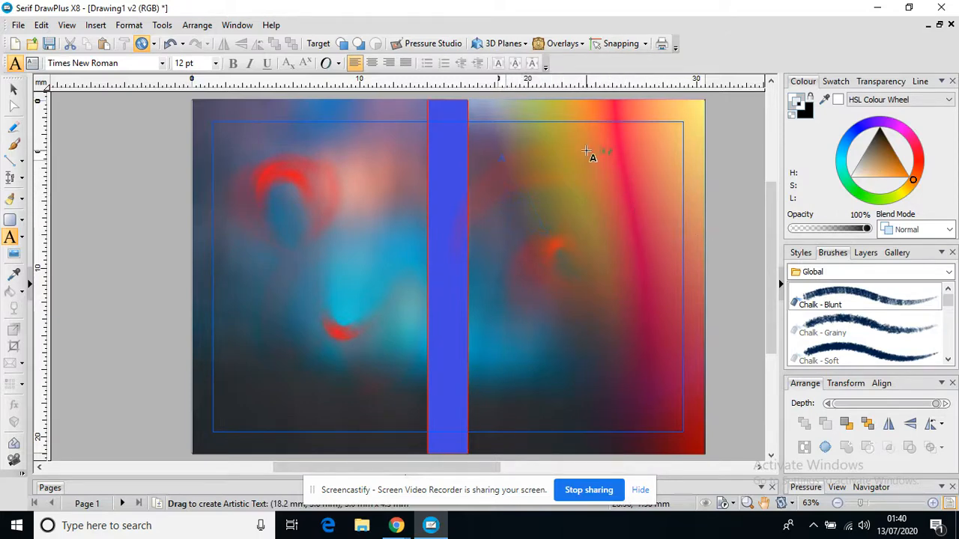
pyautogui.moveTo(630, 215)
pyautogui.mouseDown()
pyautogui.moveTo(698, 313)
pyautogui.moveTo(726, 328)
pyautogui.moveTo(625, 203)
pyautogui.mouseUp()
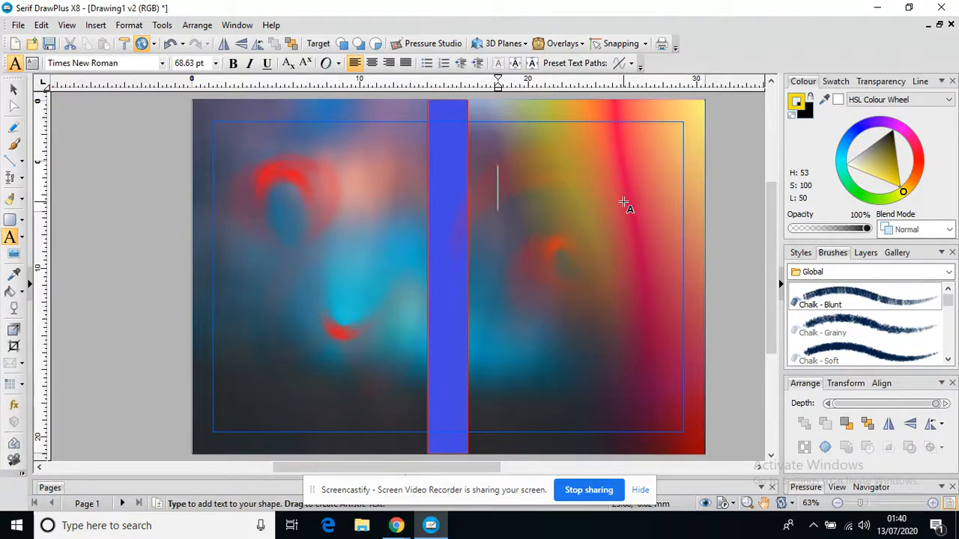
pyautogui.write('Clement')
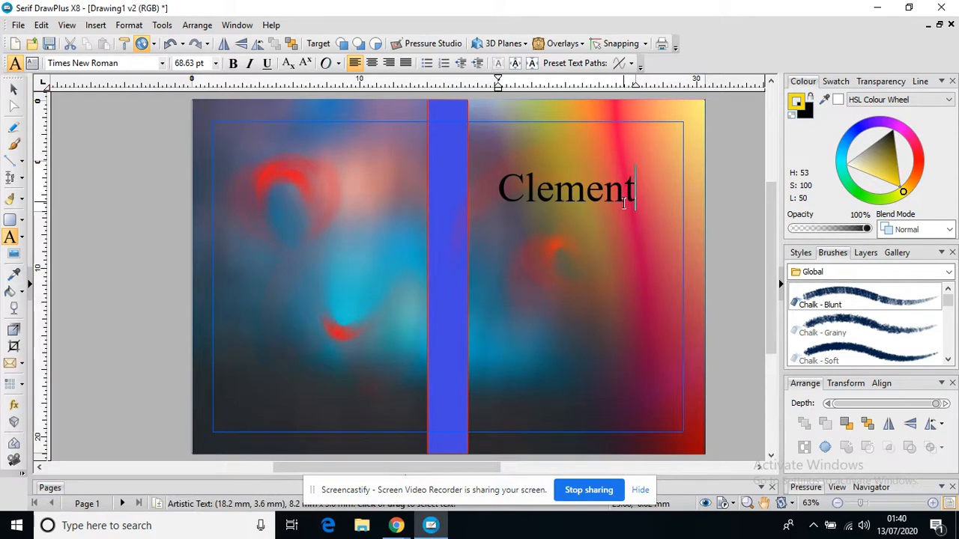
pyautogui.write("'s")
pyautogui.press('Return')
pyautogui.write('Ma')
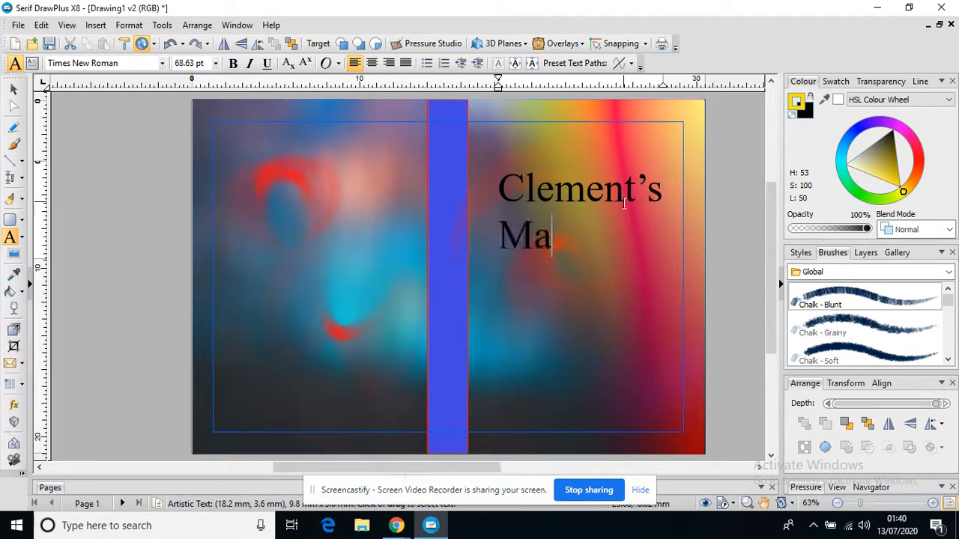
pyautogui.write('gazine')
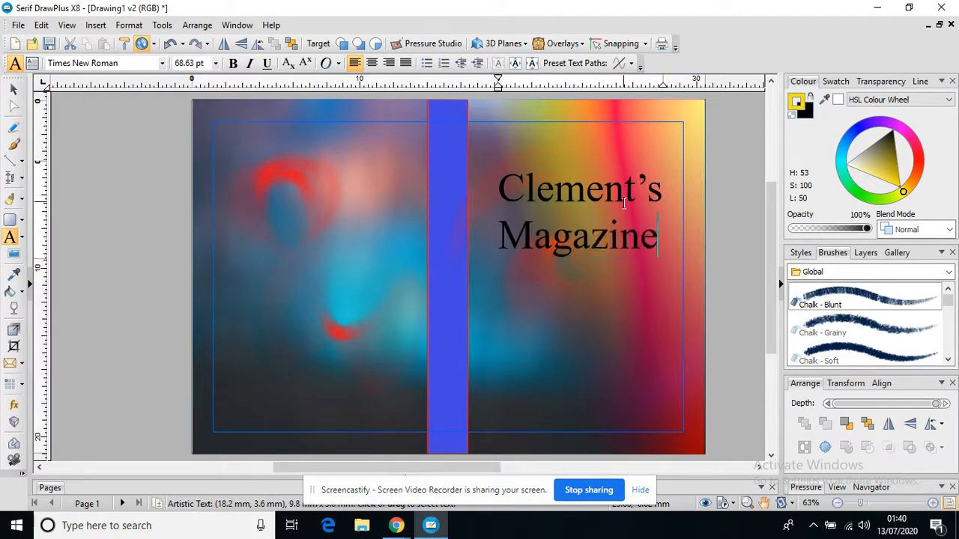
# - Set the whole title in the Undercurrent BTN font and scale it down to about 43 pt, inside the front cover's margins
pyautogui.hotkey('ctrl', 'a')
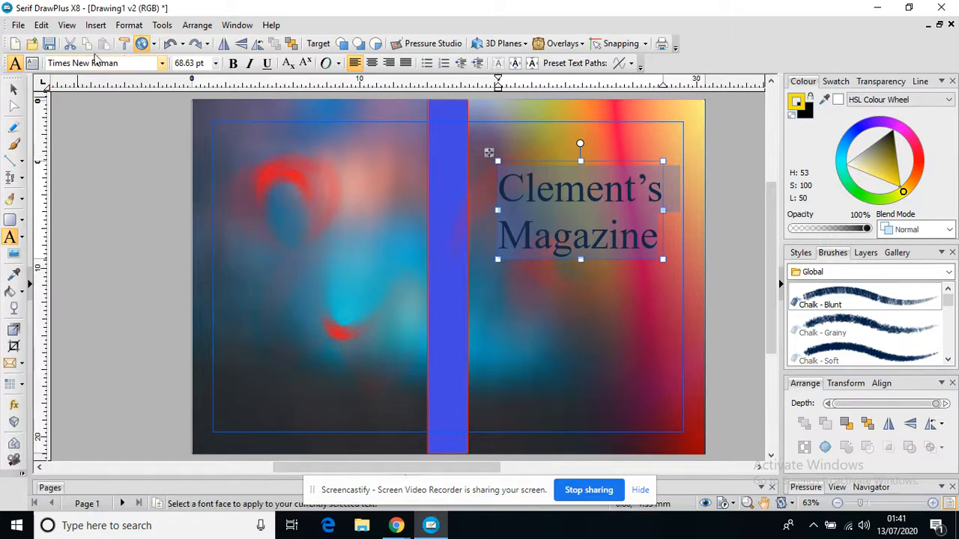
pyautogui.click(162, 63)
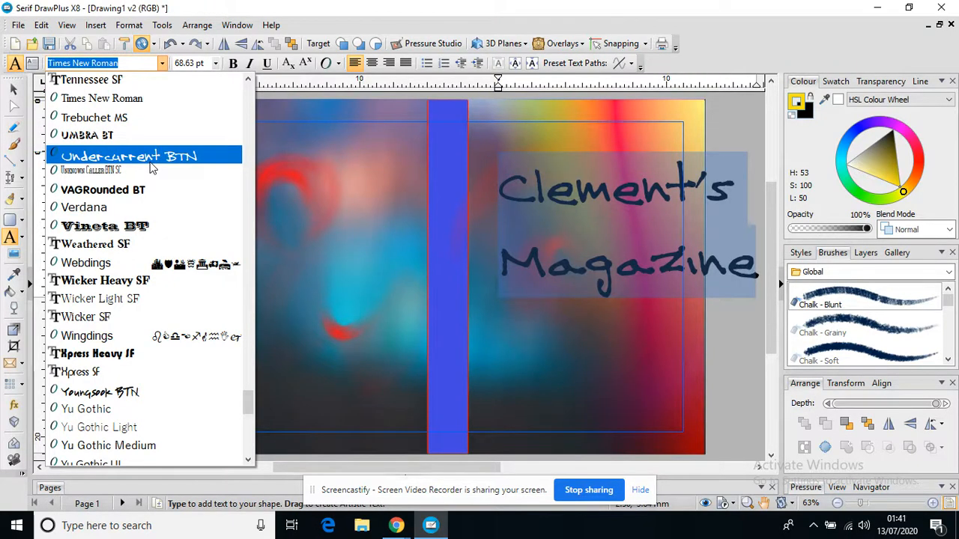
pyautogui.click(150, 159)
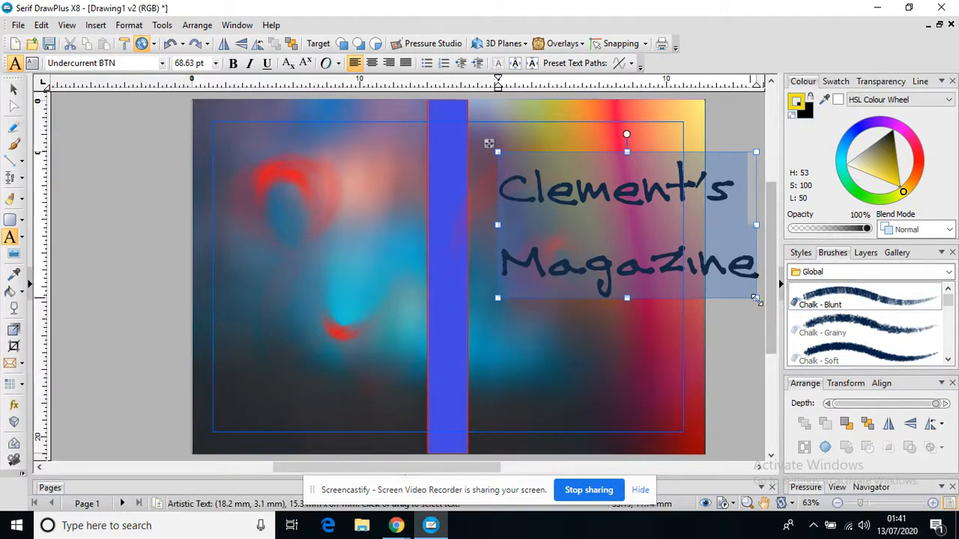
pyautogui.moveTo(755, 298); pyautogui.dragTo(646, 240)
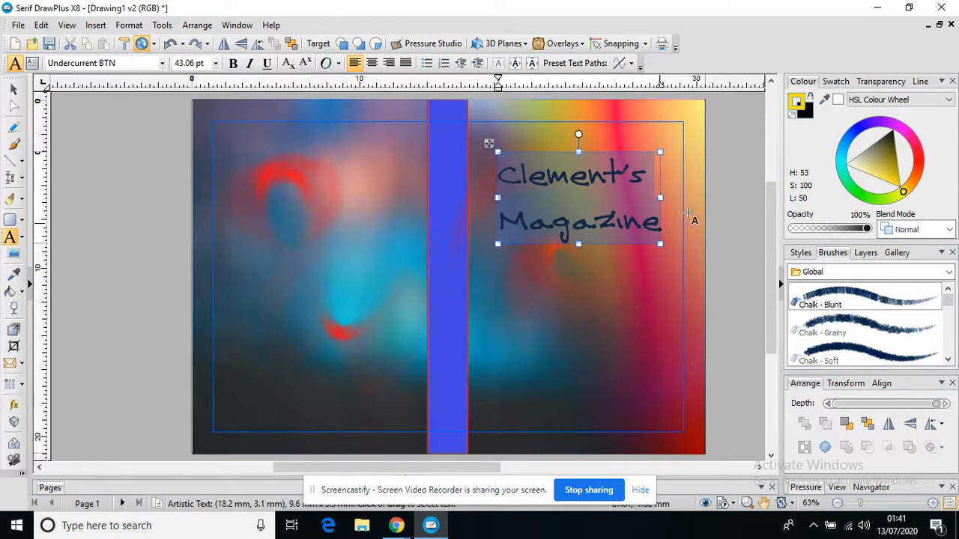
# - Try a pale pink fill on the title text, then settle on a near-black fill with hue 0, saturation 0 and luminance 5
pyautogui.click(888, 179)
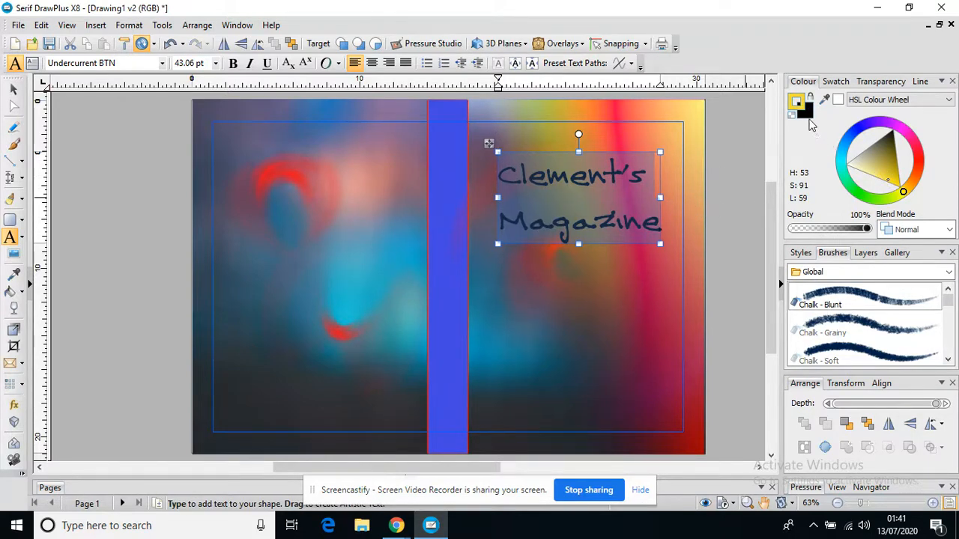
pyautogui.click(808, 117)
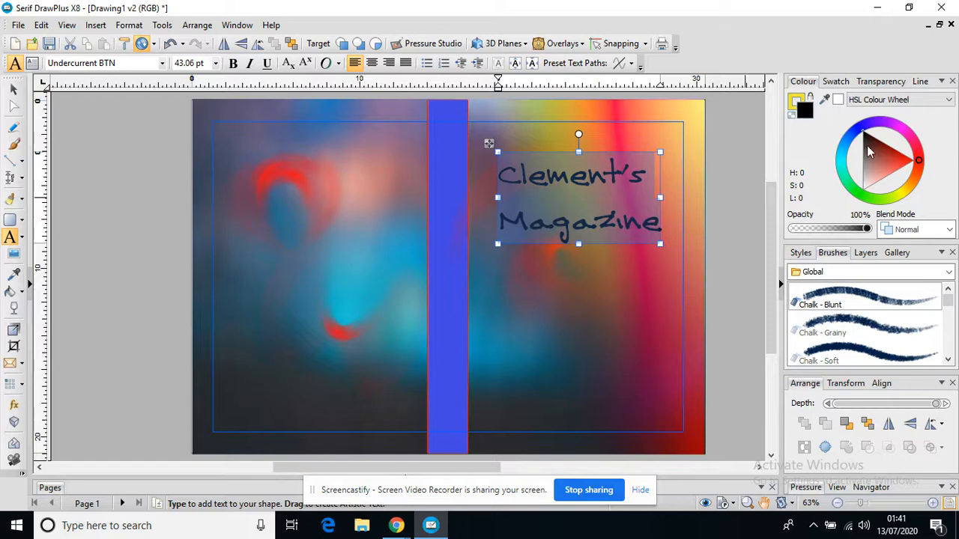
pyautogui.click(872, 181)
pyautogui.click(869, 191)
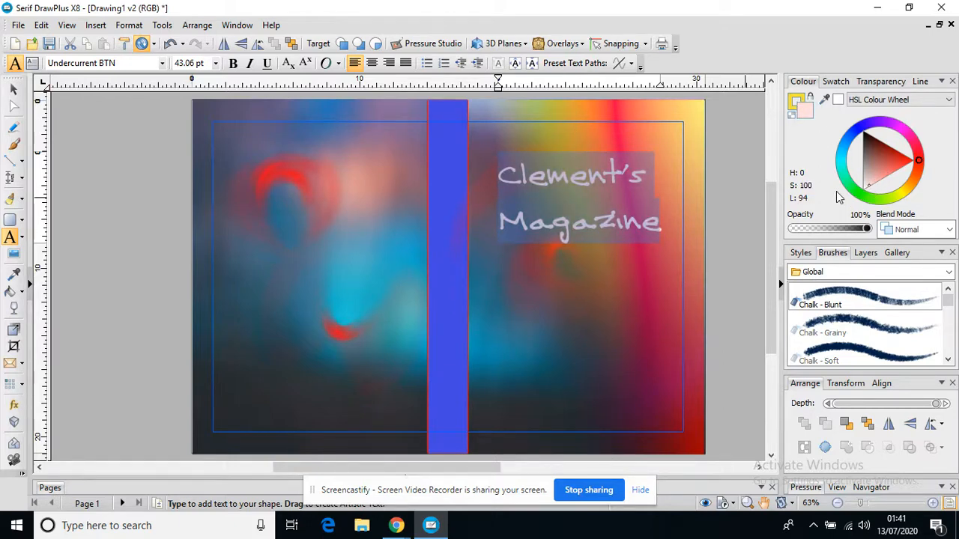
pyautogui.click(14, 90)
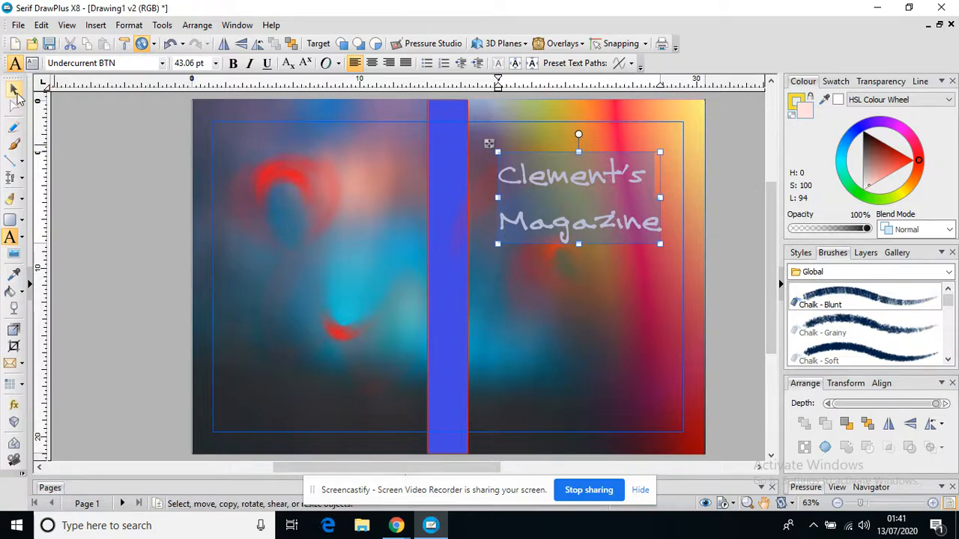
pyautogui.moveTo(868, 157); pyautogui.dragTo(862, 133)
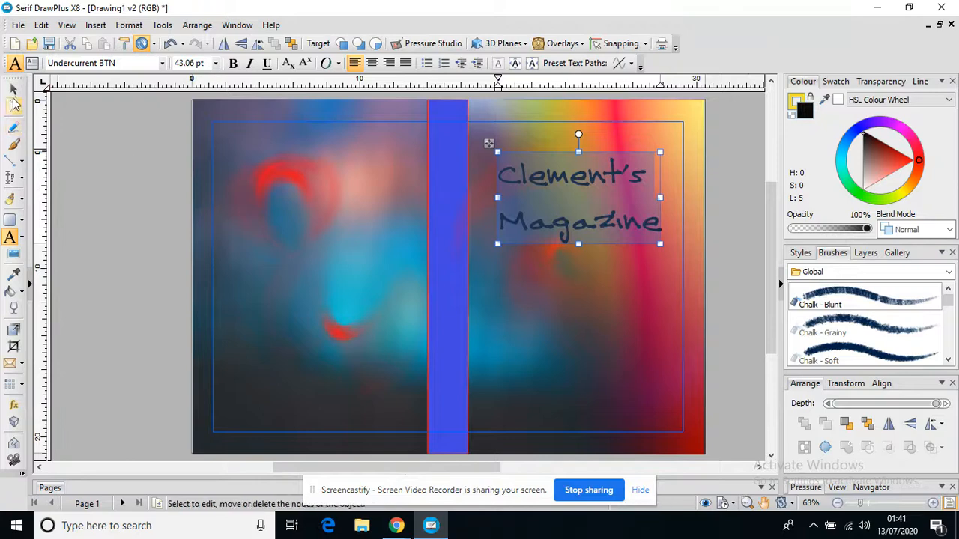
pyautogui.click(15, 95)
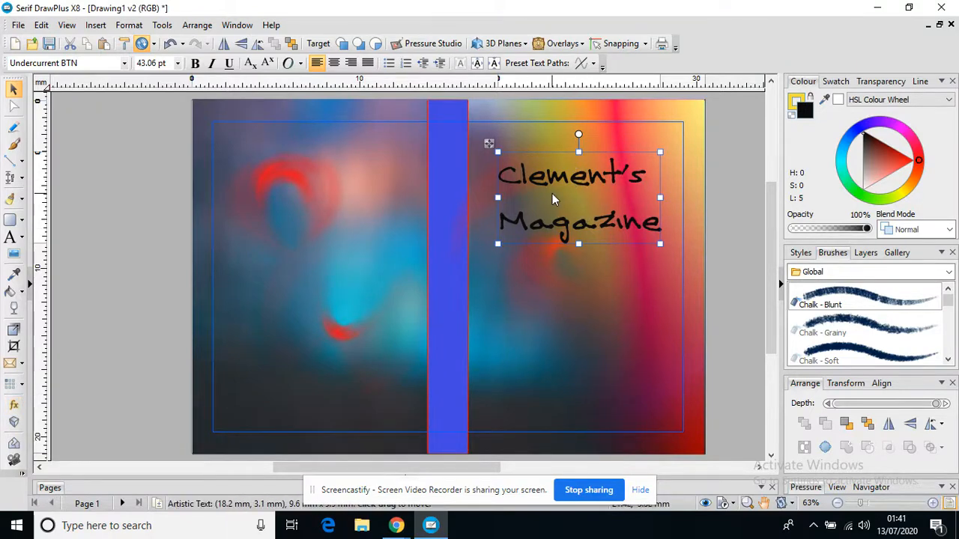
# - Open the filter effects for the title text and enable the Outline effect, keeping the title in view beside the dialog
pyautogui.click(16, 406)
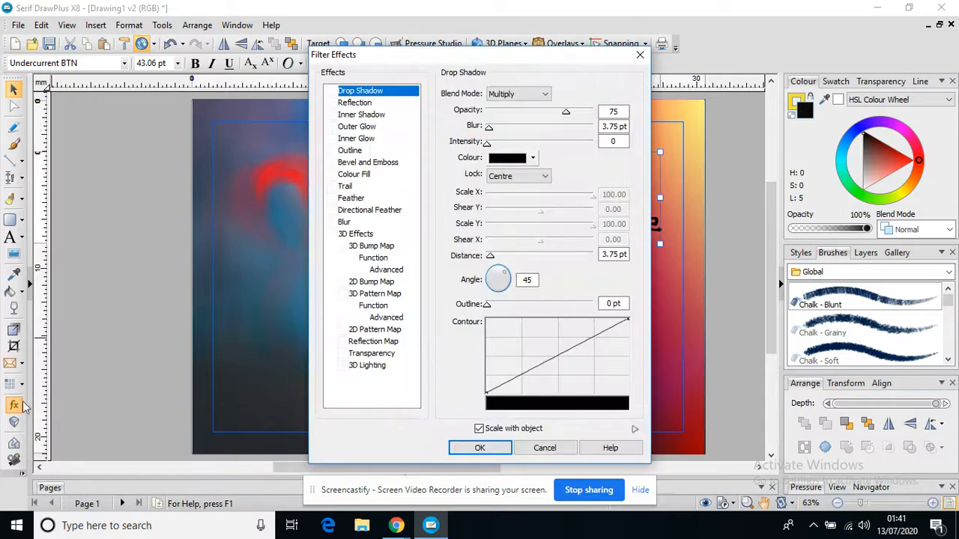
pyautogui.moveTo(461, 61); pyautogui.dragTo(217, 67)
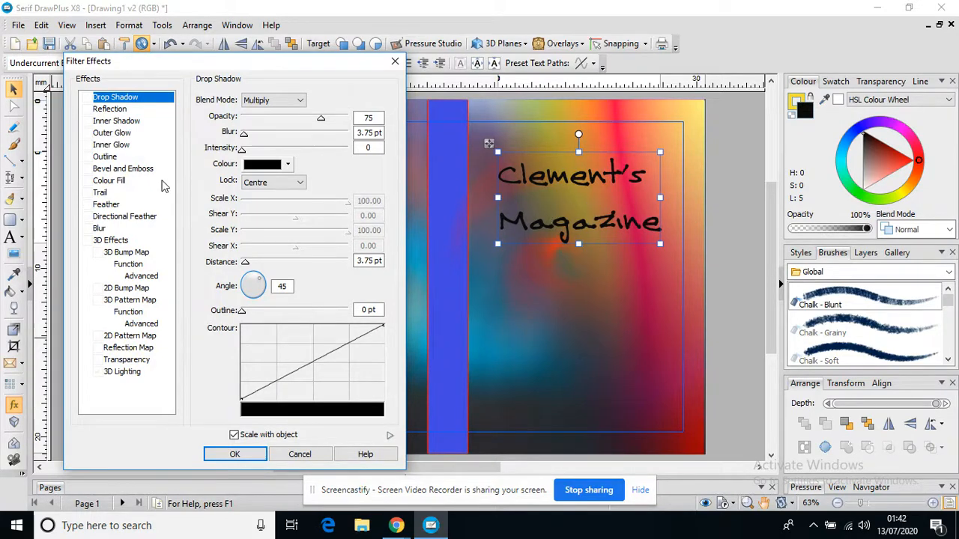
pyautogui.click(88, 158)
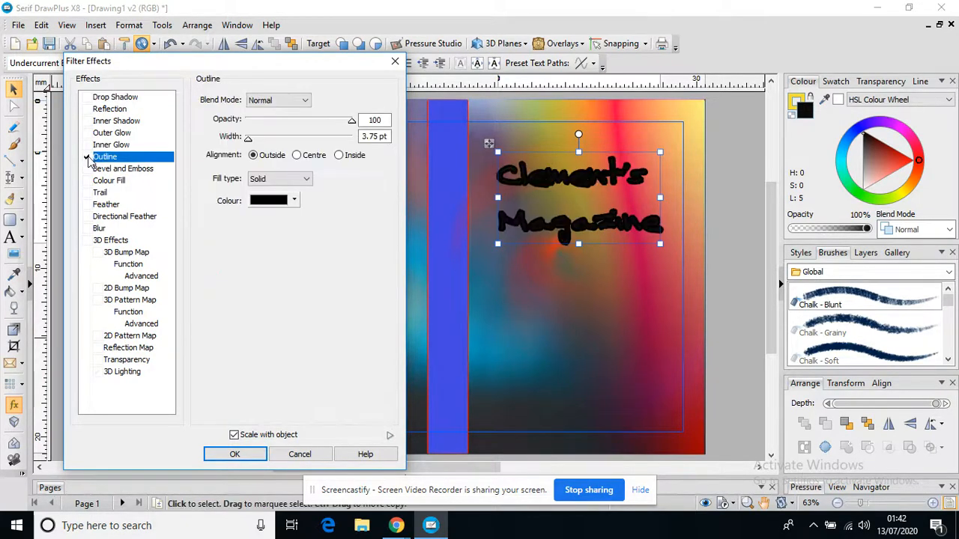